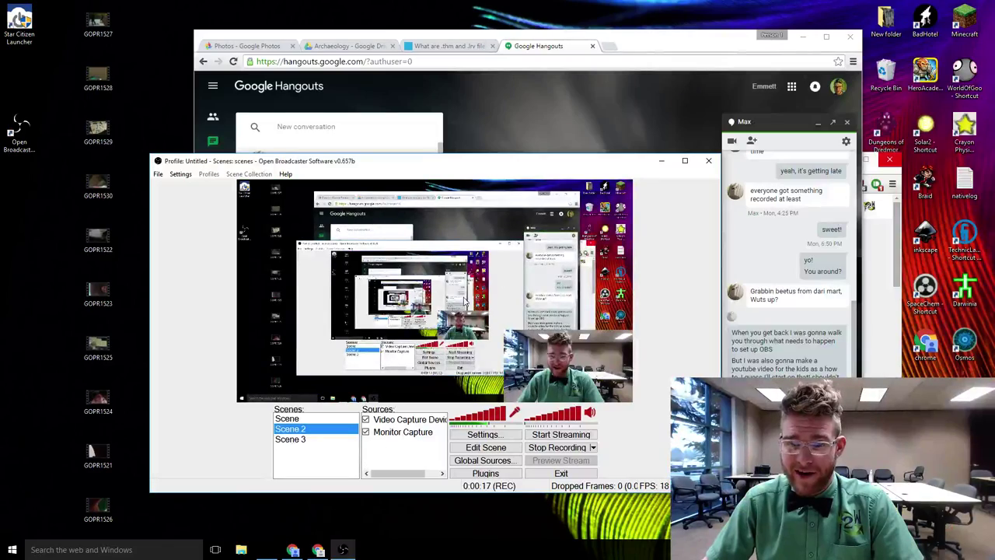
Move the OBS window aside and minimise the Chrome Hangouts and YouTube windows.
{"action": "left_click_drag", "start_coordinate": [523, 156], "coordinate": [445, 130]}
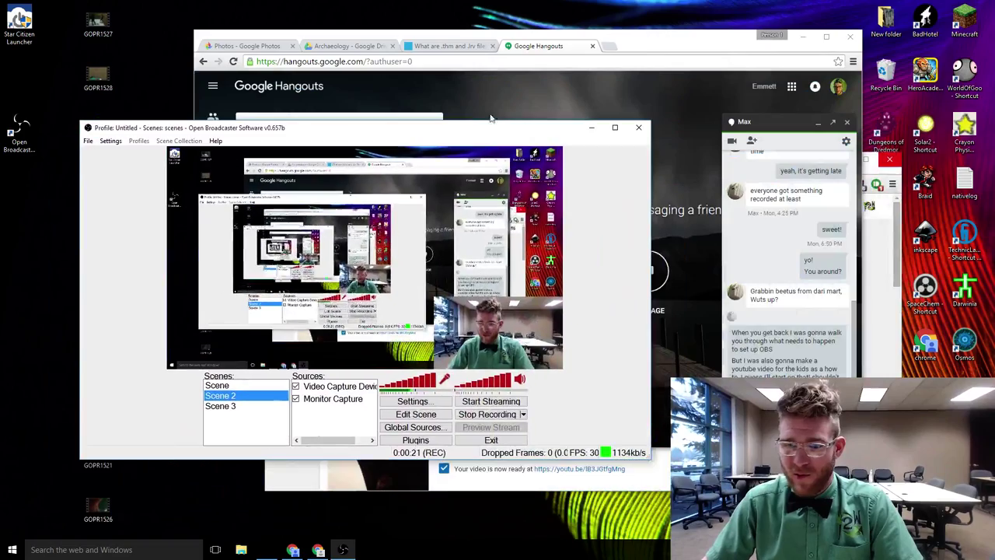
{"action": "left_click", "coordinate": [803, 36]}
{"action": "left_click", "coordinate": [843, 159]}
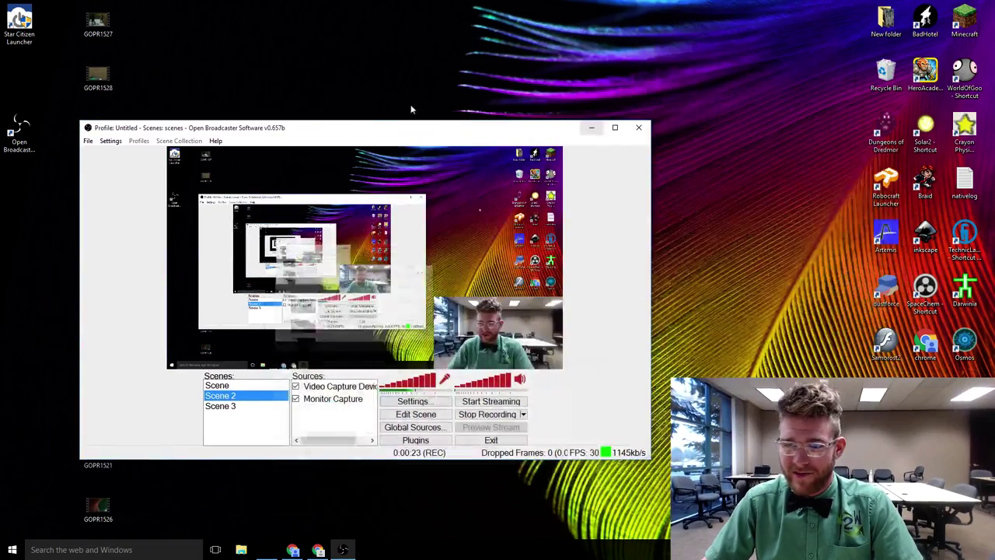
{"action": "left_click_drag", "start_coordinate": [382, 129], "coordinate": [529, 88]}
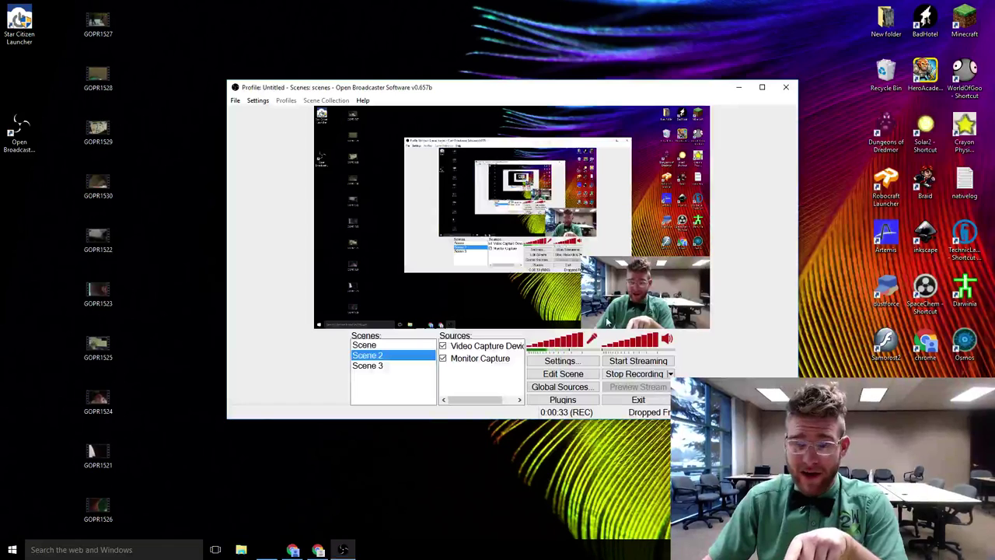
{"action": "left_click", "coordinate": [476, 358]}
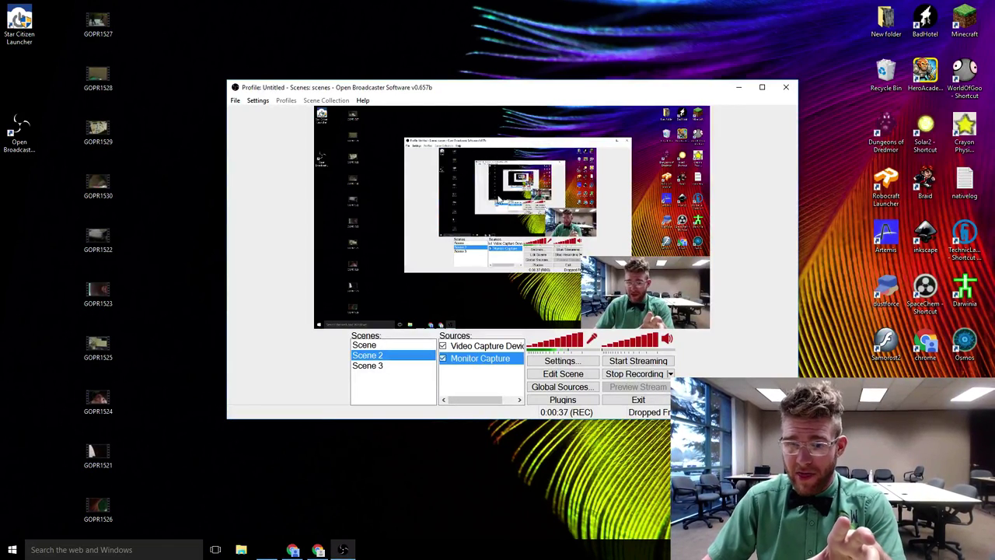
{"action": "left_click_drag", "start_coordinate": [628, 97], "coordinate": [610, 109]}
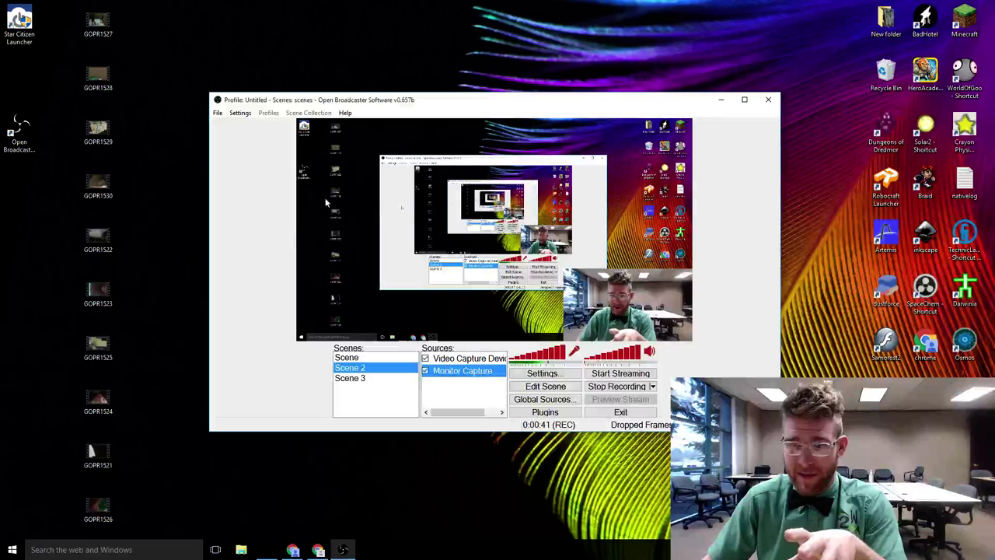
{"action": "left_click", "coordinate": [455, 358]}
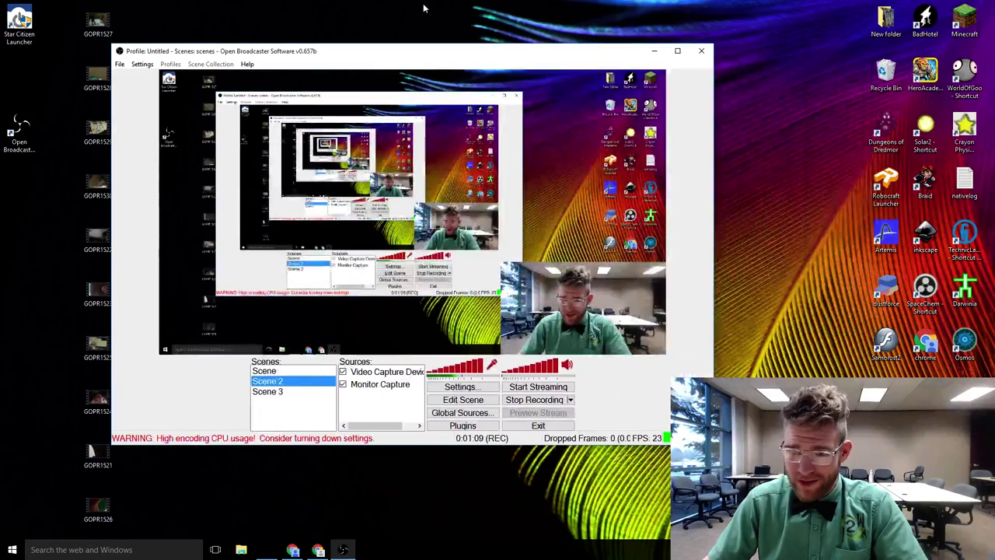
Reposition the OBS window and bring up the Sources list's Add menu.
{"action": "left_click_drag", "start_coordinate": [419, 49], "coordinate": [525, 80]}
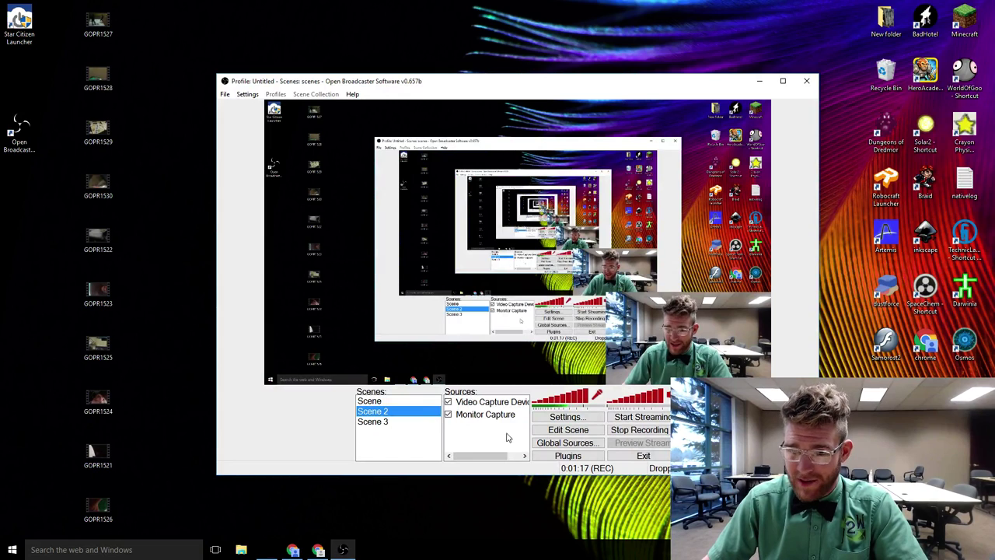
{"action": "right_click", "coordinate": [477, 438]}
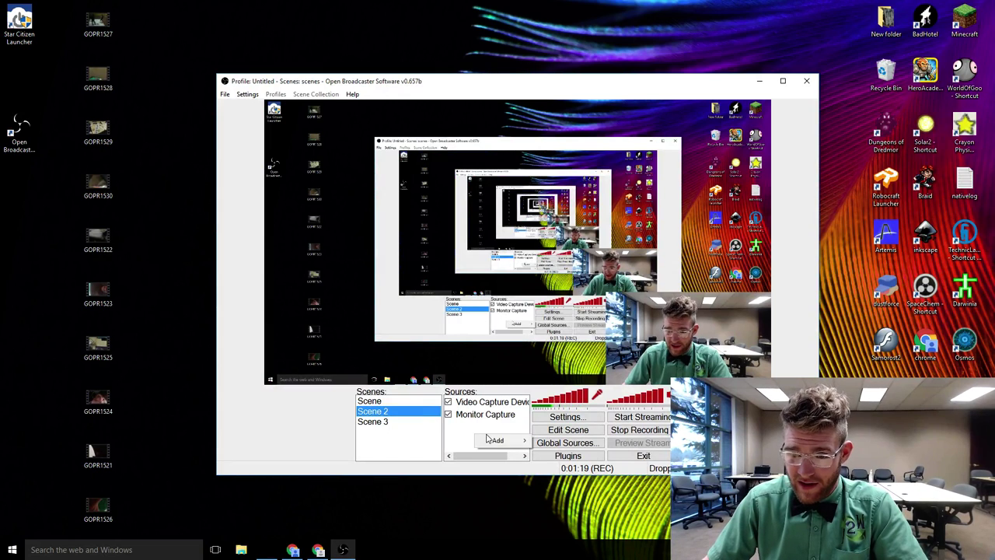
{"action": "mouse_move", "coordinate": [501, 441]}
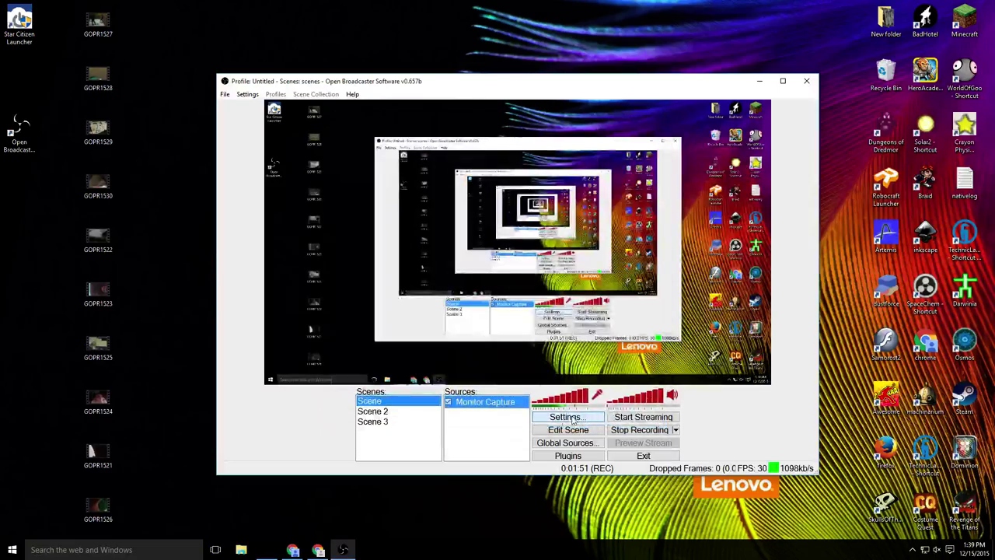
Add a Video Capture Device source to Scene, keeping its default name.
{"action": "mouse_move", "coordinate": [567, 86]}
{"action": "left_mouse_down"}
{"action": "mouse_move", "coordinate": [493, 71]}
{"action": "mouse_move", "coordinate": [453, 118]}
{"action": "mouse_move", "coordinate": [604, 95]}
{"action": "mouse_move", "coordinate": [532, 76]}
{"action": "mouse_move", "coordinate": [579, 80]}
{"action": "mouse_move", "coordinate": [575, 72]}
{"action": "left_mouse_up"}
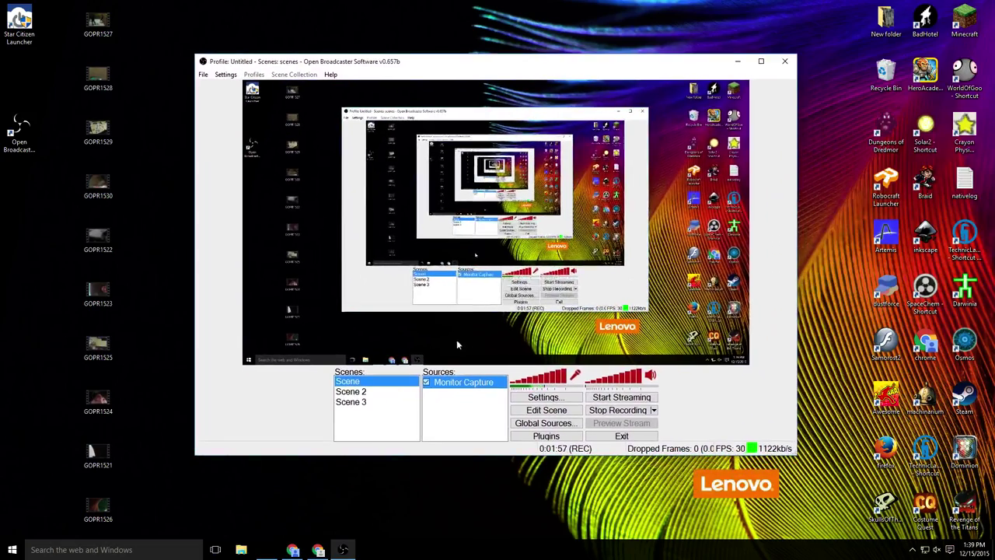
{"action": "right_click", "coordinate": [460, 414]}
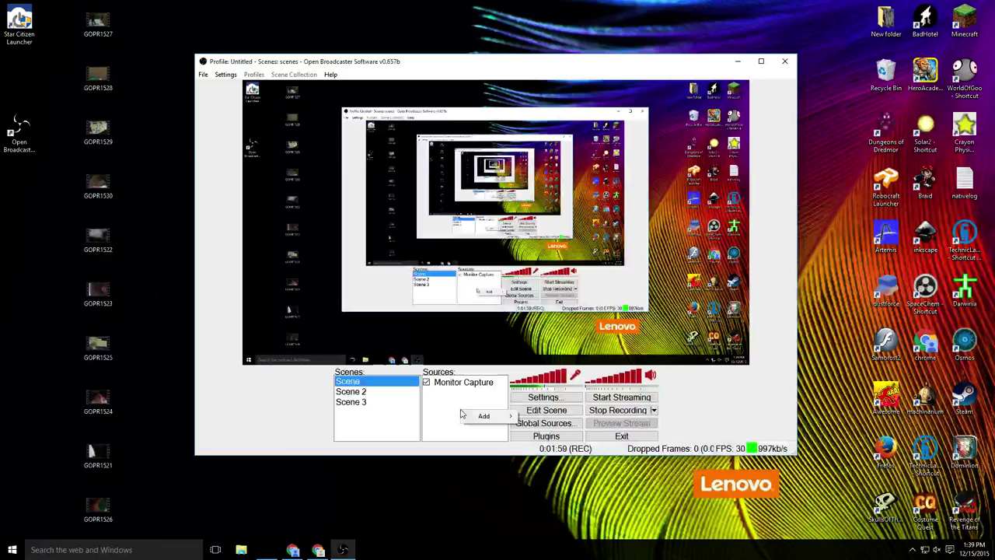
{"action": "left_click", "coordinate": [447, 405]}
{"action": "right_click", "coordinate": [447, 405]}
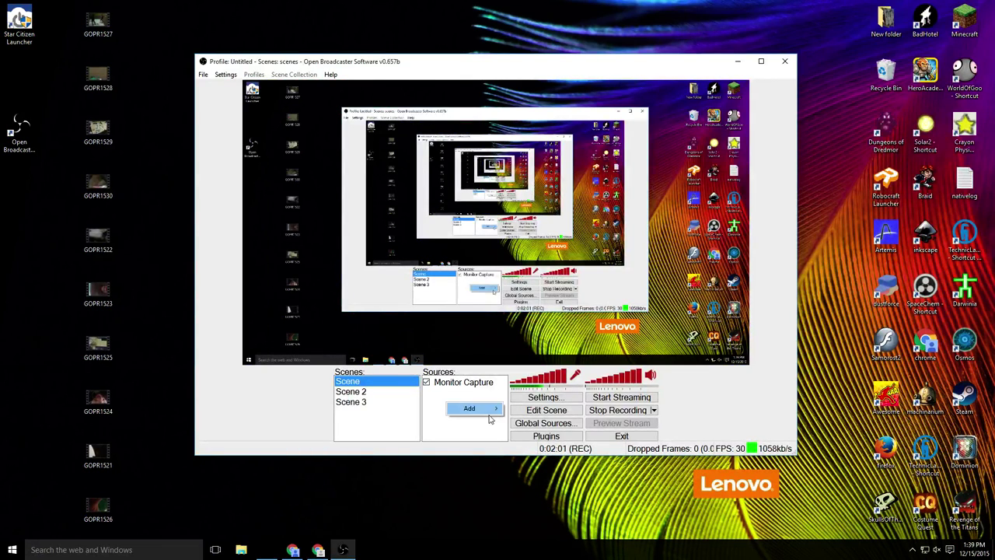
{"action": "mouse_move", "coordinate": [467, 412]}
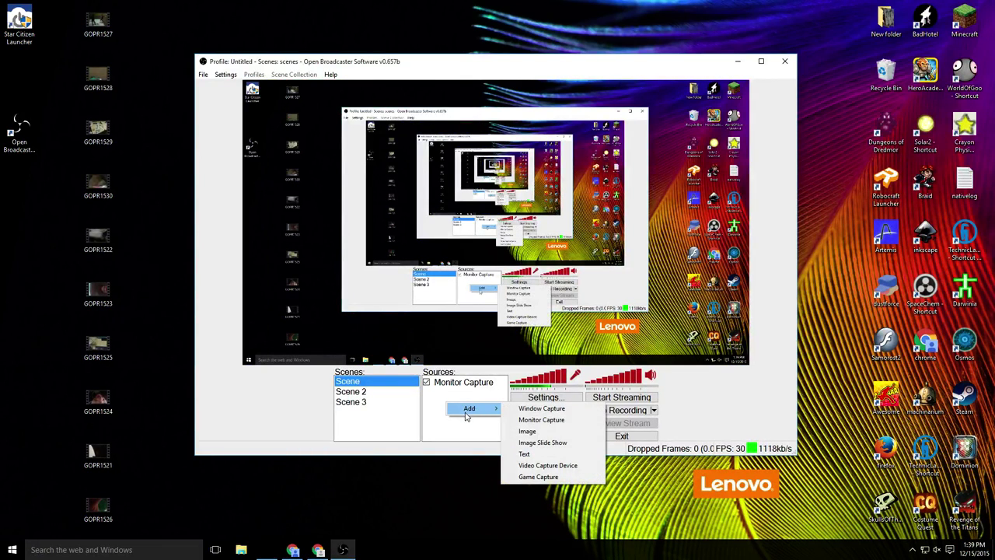
{"action": "left_click", "coordinate": [557, 467]}
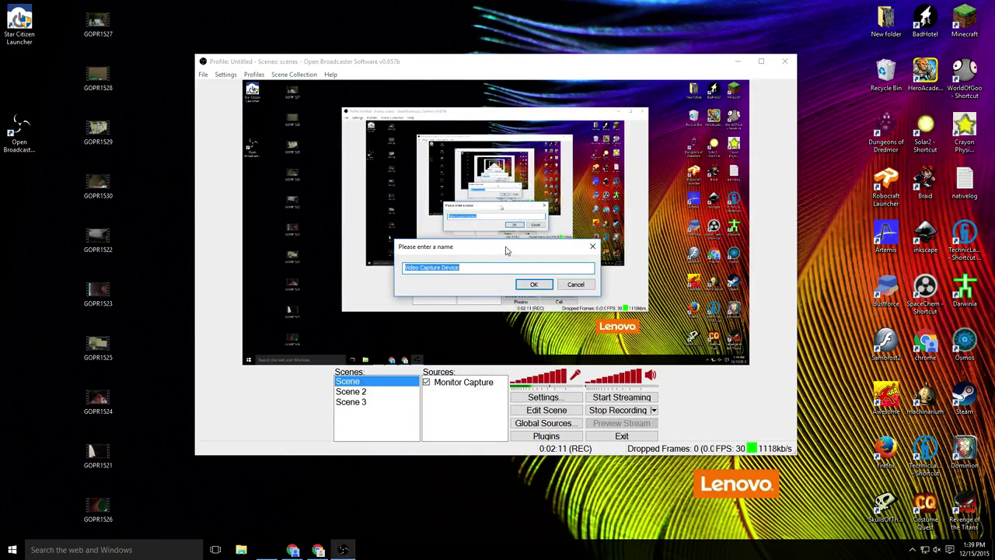
{"action": "left_click", "coordinate": [533, 285]}
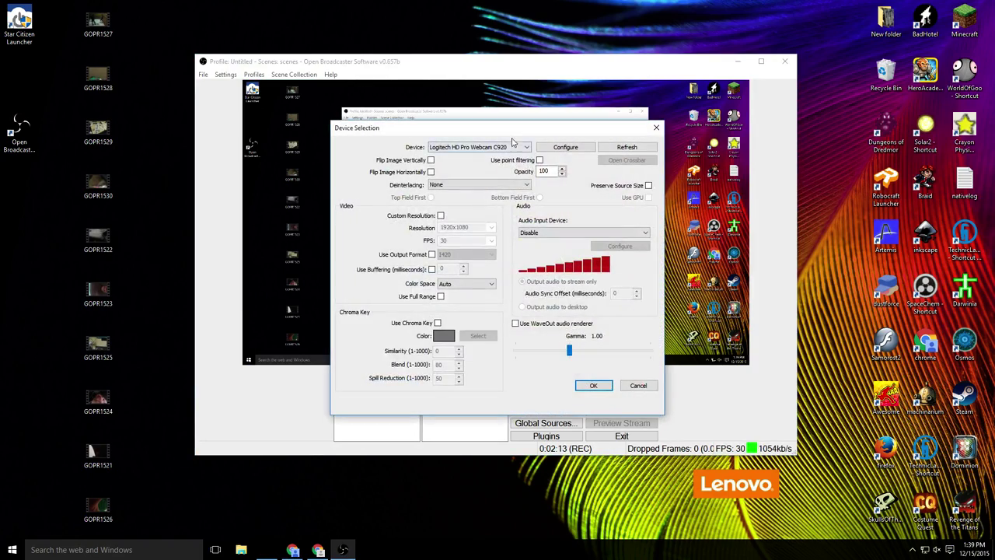
Choose Logitech HD Pro Webcam C920 as the capture device.
{"action": "left_click_drag", "start_coordinate": [513, 128], "coordinate": [625, 234]}
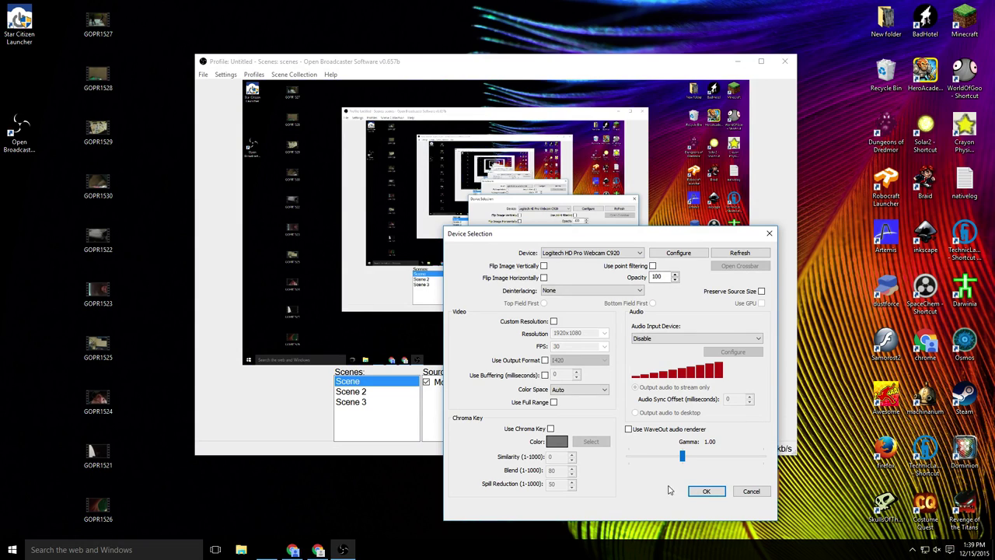
{"action": "left_click", "coordinate": [632, 255]}
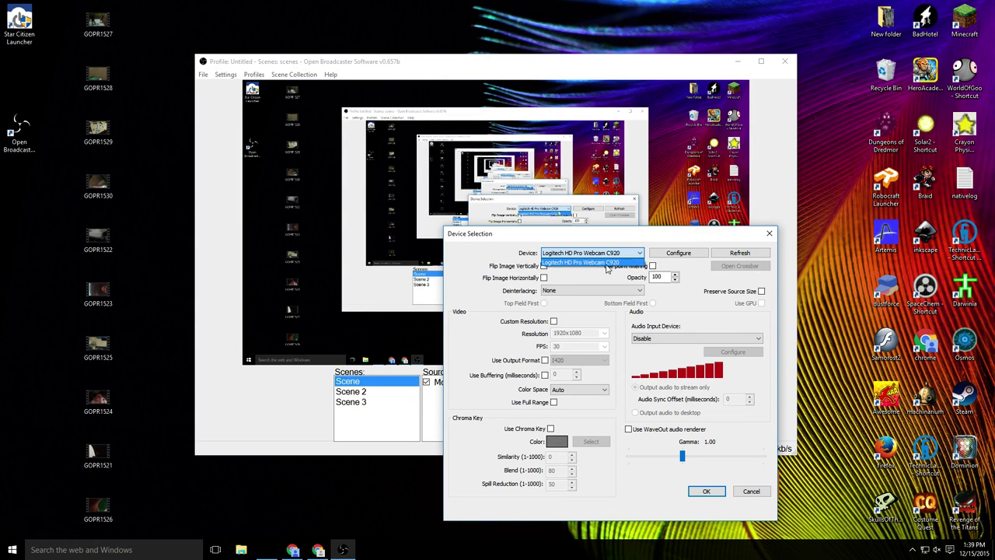
{"action": "left_click", "coordinate": [604, 265]}
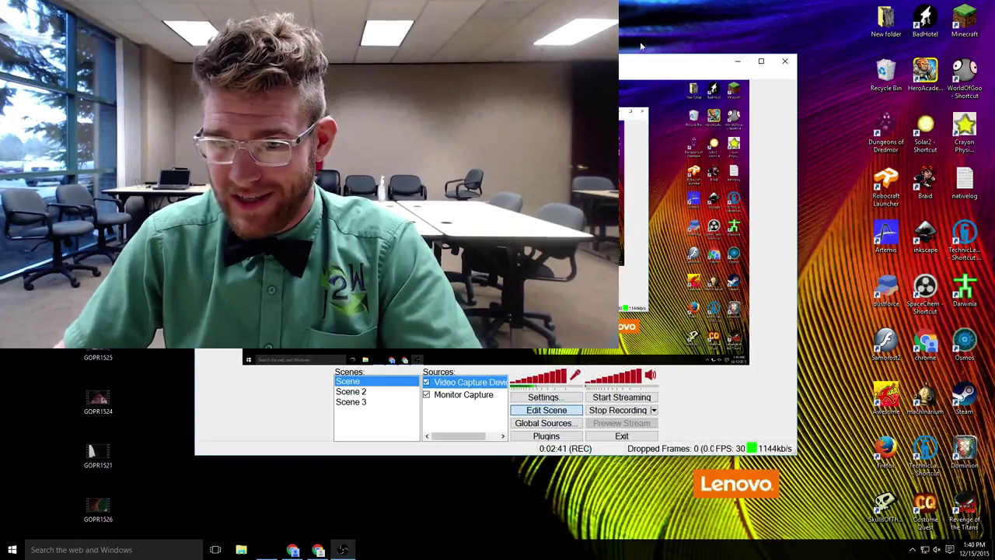
Reposition the OBS window, then select and deselect the Monitor Capture source.
{"action": "left_click_drag", "start_coordinate": [642, 62], "coordinate": [801, 149]}
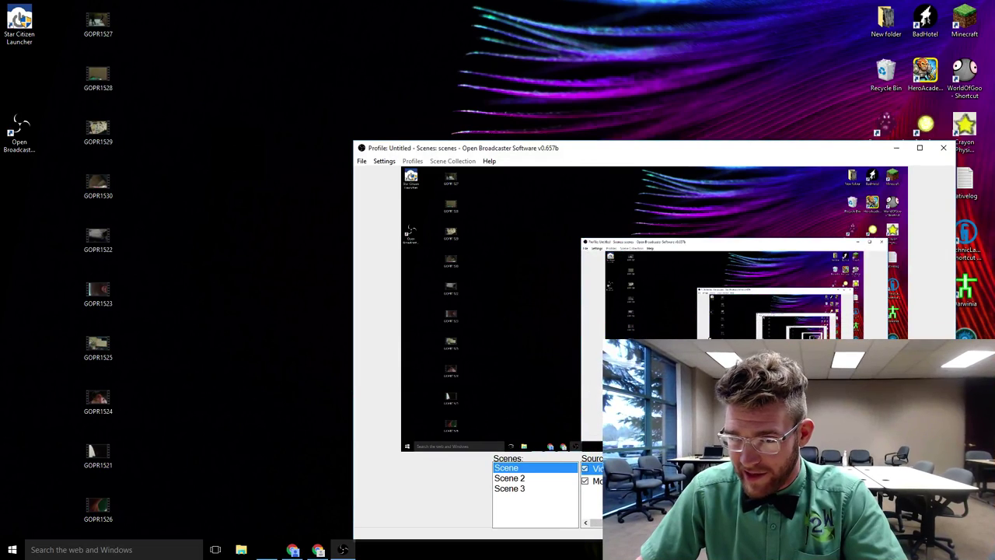
{"action": "left_click_drag", "start_coordinate": [704, 148], "coordinate": [495, 64]}
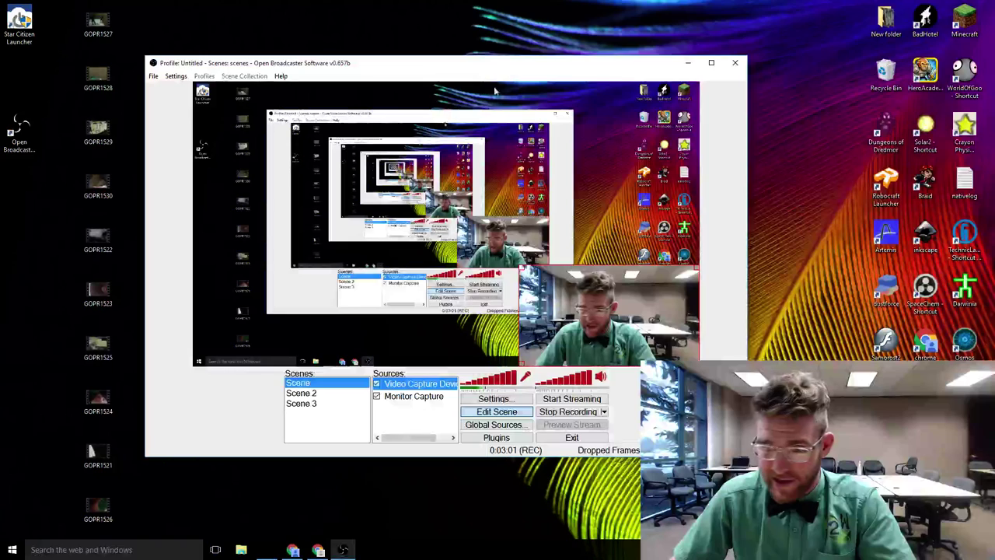
{"action": "key", "text": "Down"}
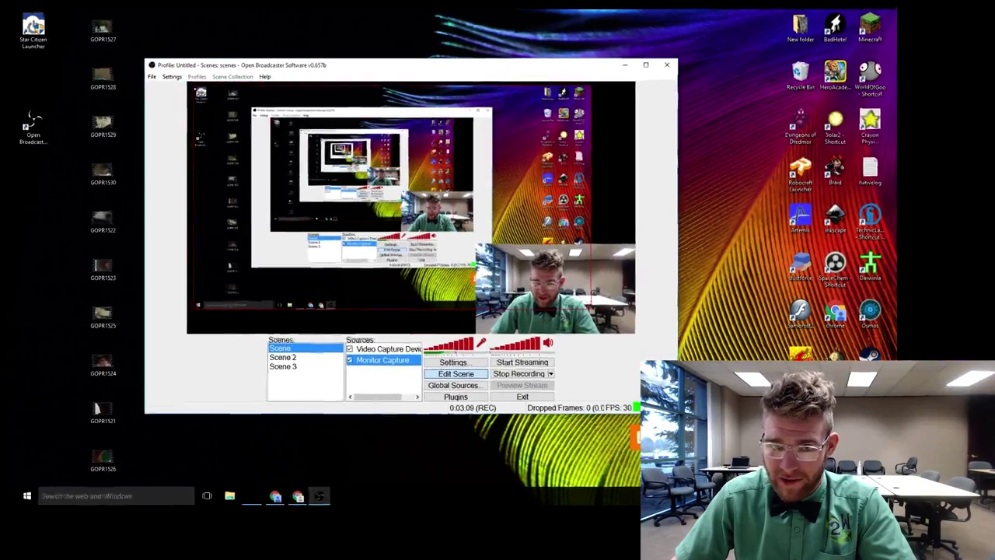
{"action": "left_click", "coordinate": [661, 199]}
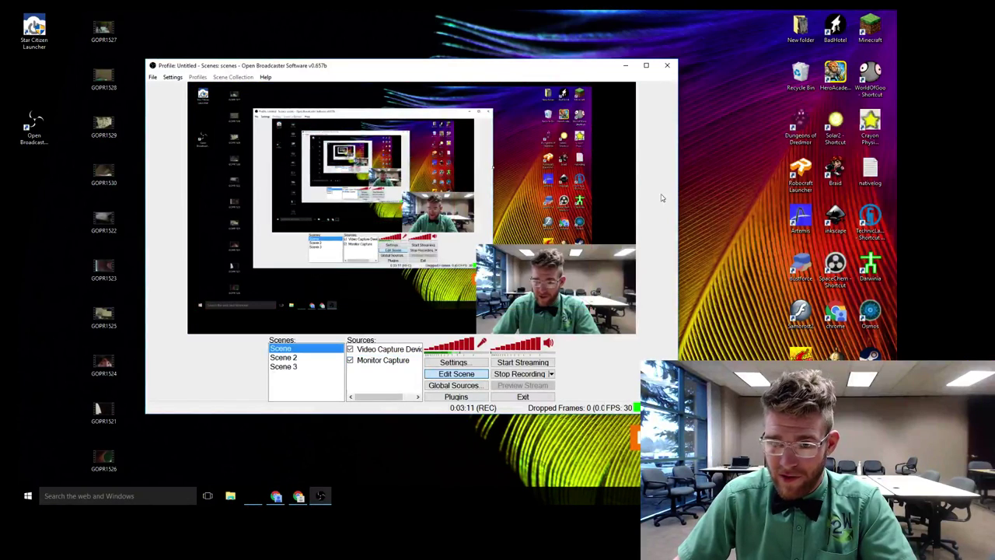
Minimise OBS while Dominion launches, then return to OBS from the game.
{"action": "left_click_drag", "start_coordinate": [595, 62], "coordinate": [551, 62]}
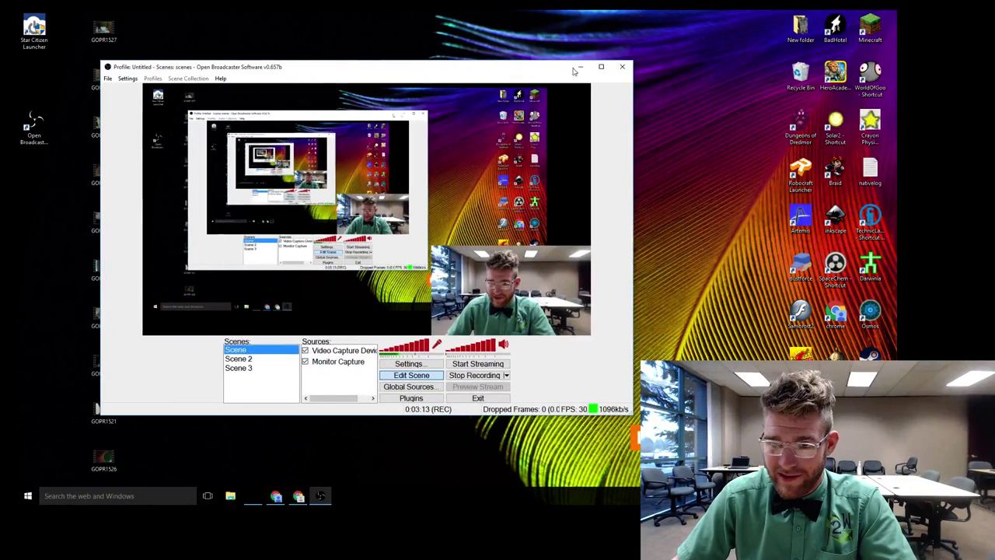
{"action": "left_click", "coordinate": [580, 65]}
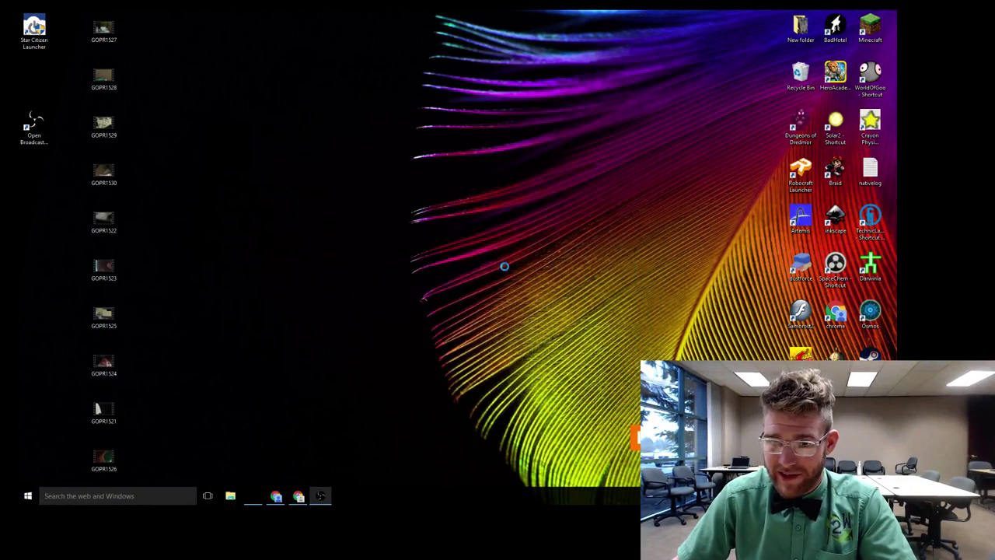
{"action": "left_click", "coordinate": [326, 501]}
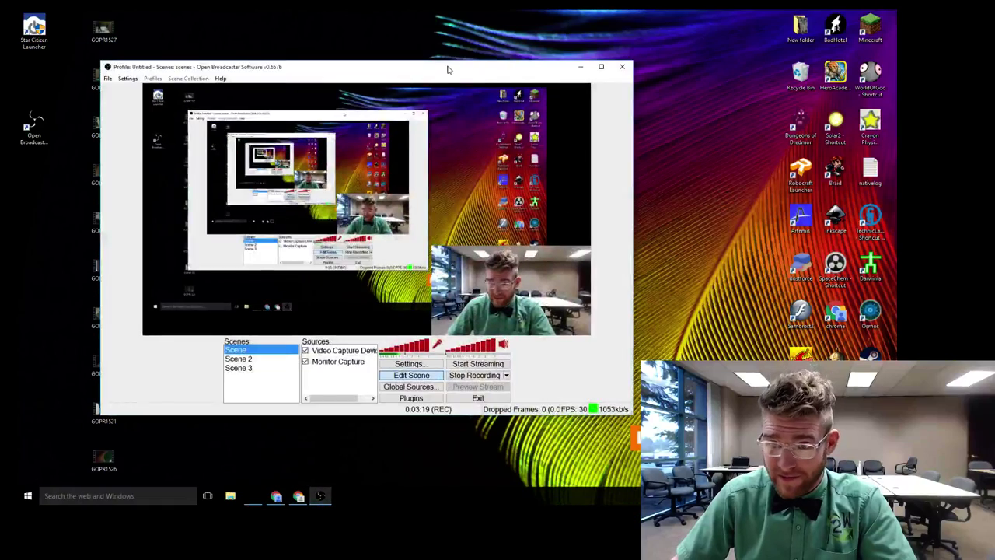
{"action": "left_click_drag", "start_coordinate": [447, 70], "coordinate": [531, 48]}
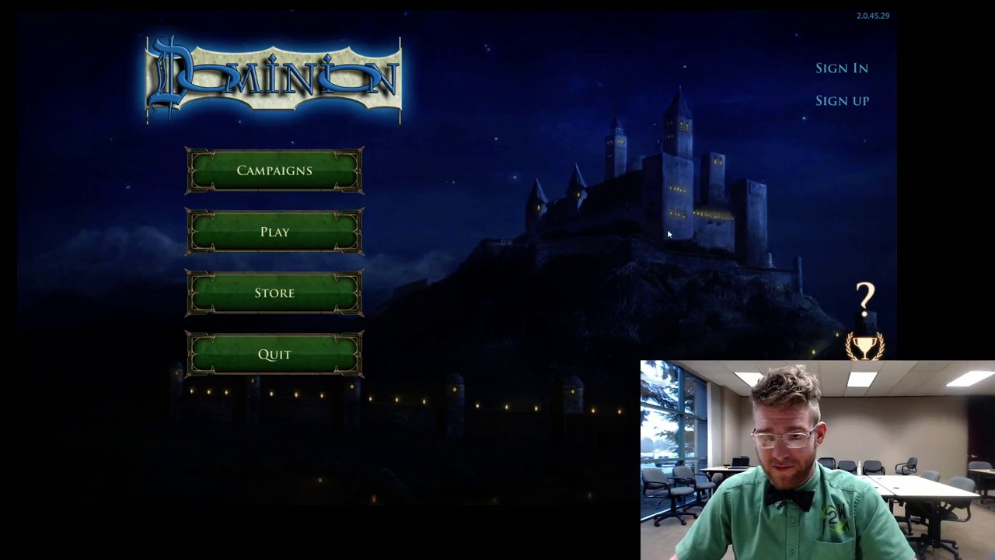
{"action": "key", "text": "alt+Tab"}
{"action": "left_click_drag", "start_coordinate": [519, 40], "coordinate": [618, 70]}
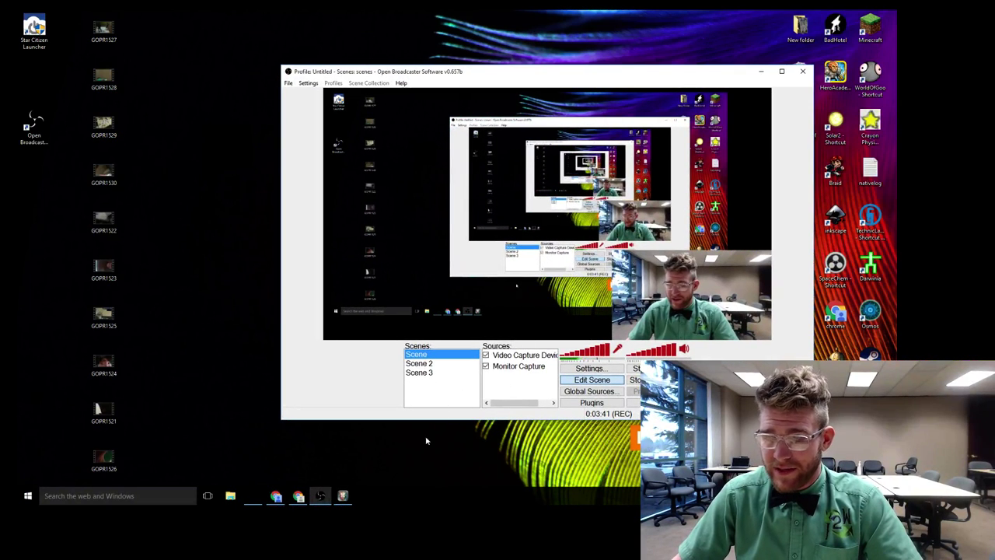
Bring Dominion forward and dismiss the store's sign-in prompt.
{"action": "left_click", "coordinate": [344, 497]}
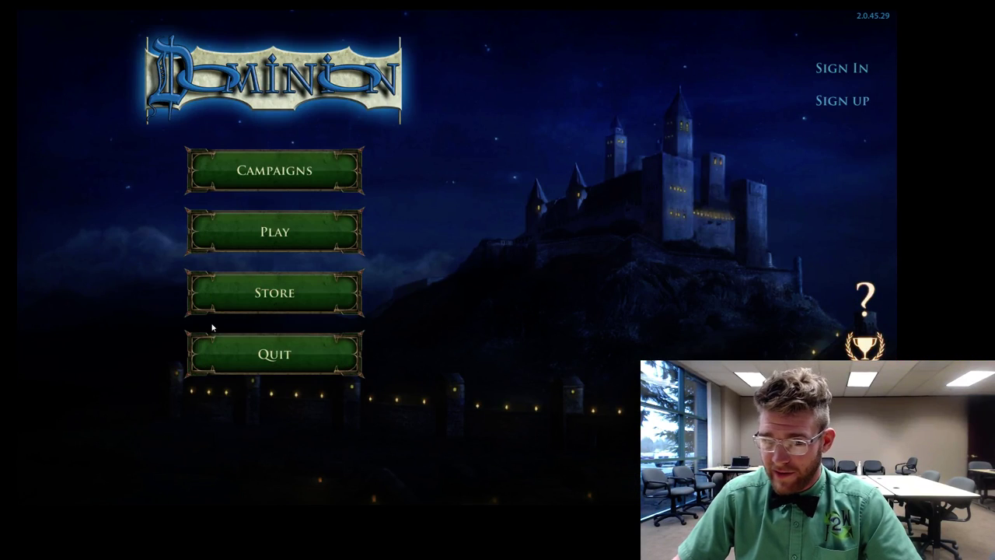
{"action": "left_click", "coordinate": [302, 299]}
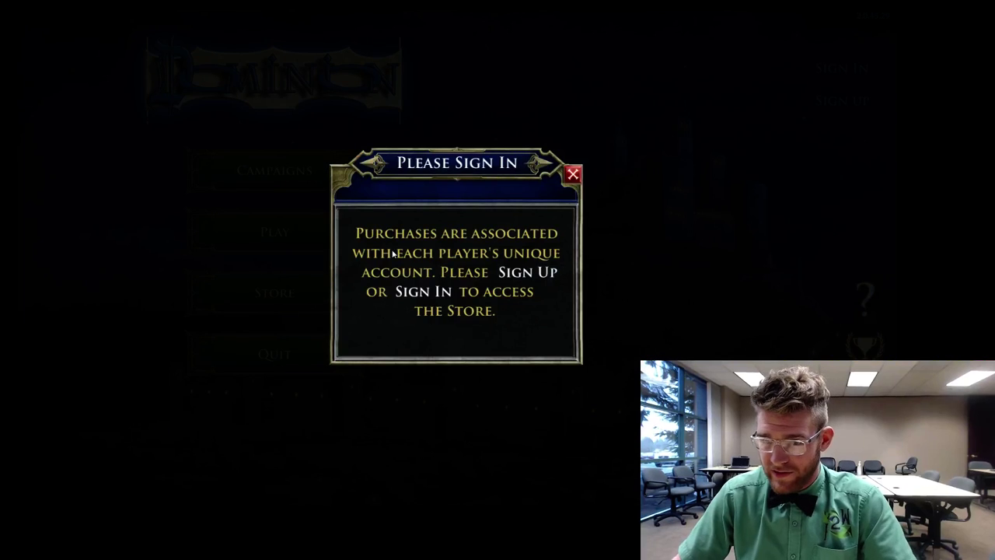
{"action": "left_click", "coordinate": [575, 171]}
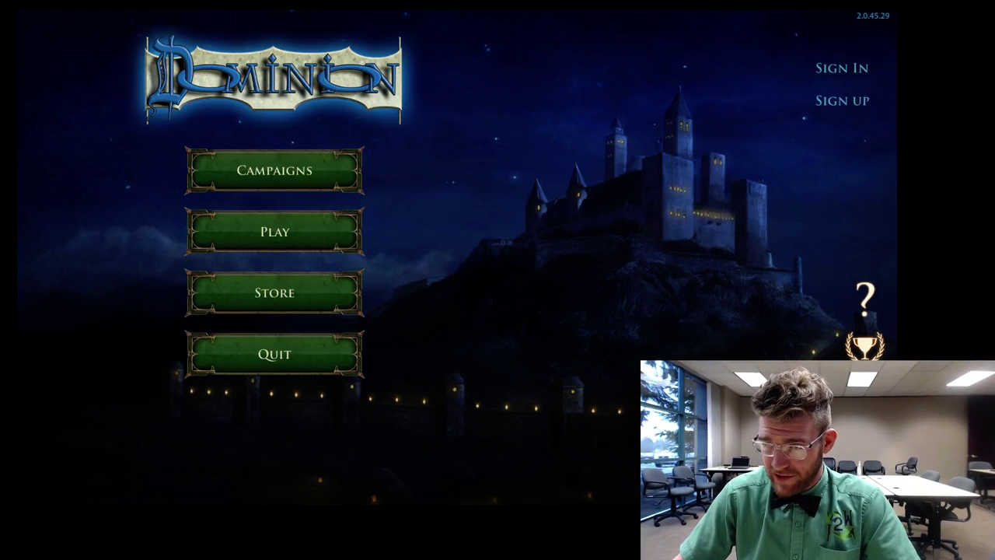
Switch Dominion from fullscreen to windowed at 1680x1050 and move its window left.
{"action": "key", "text": "Escape"}
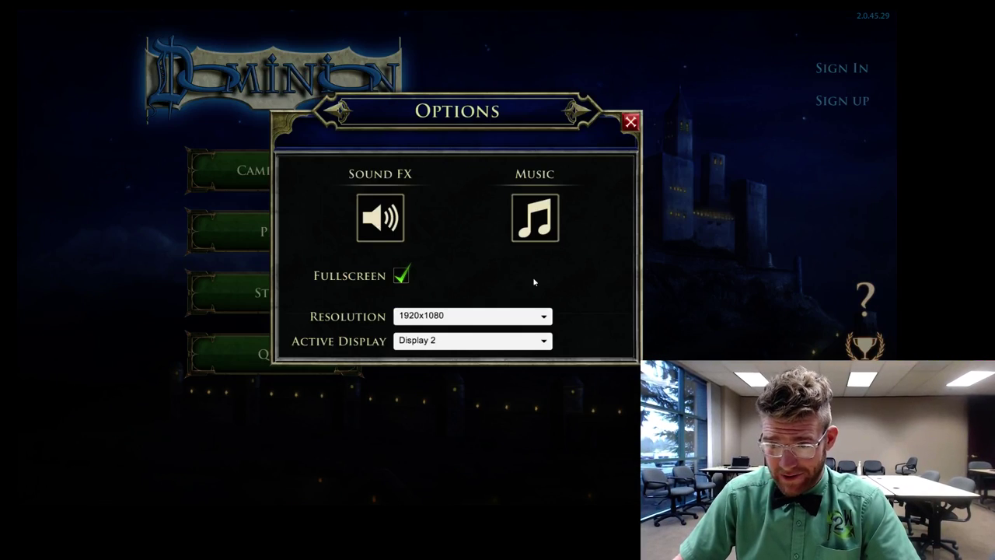
{"action": "left_click", "coordinate": [437, 319]}
{"action": "left_click", "coordinate": [443, 319]}
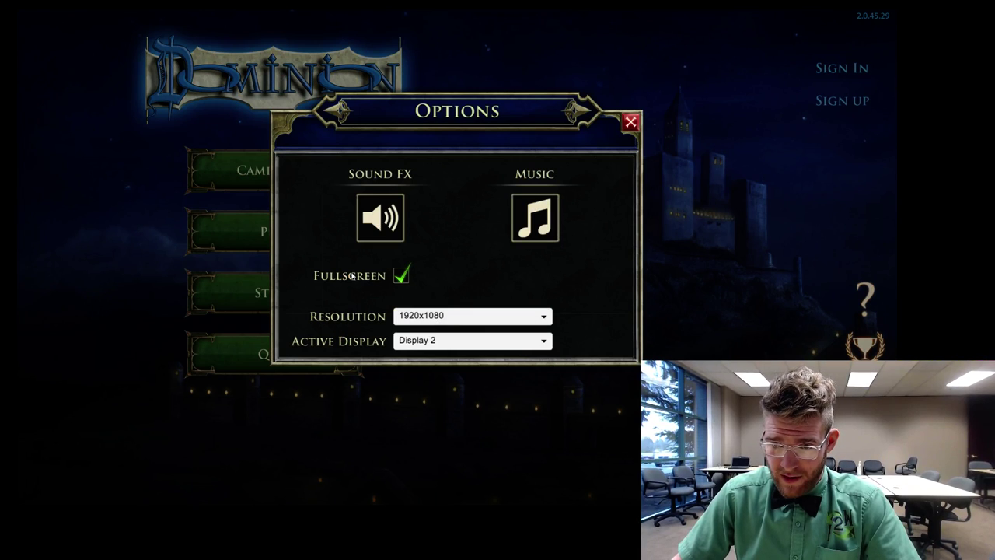
{"action": "left_click", "coordinate": [402, 275]}
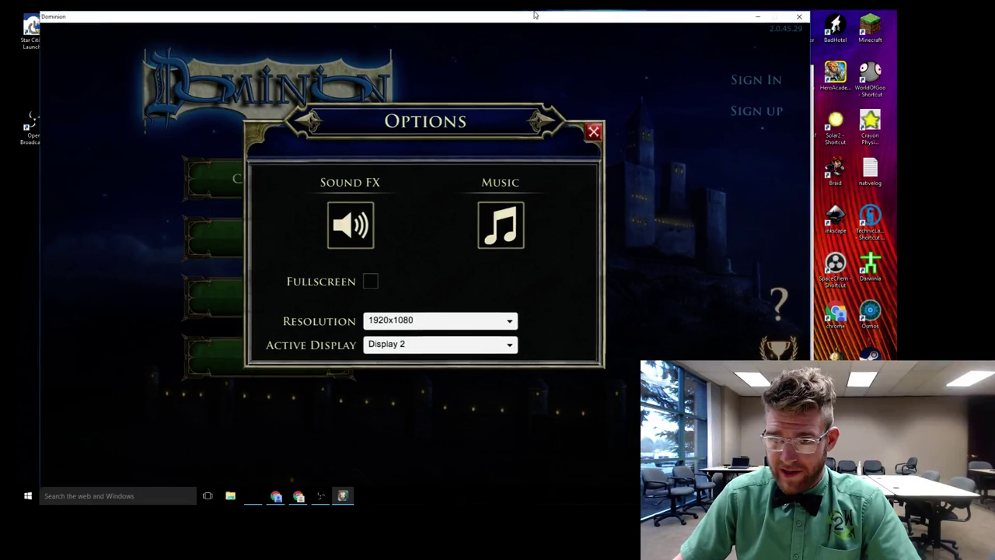
{"action": "left_click", "coordinate": [418, 319]}
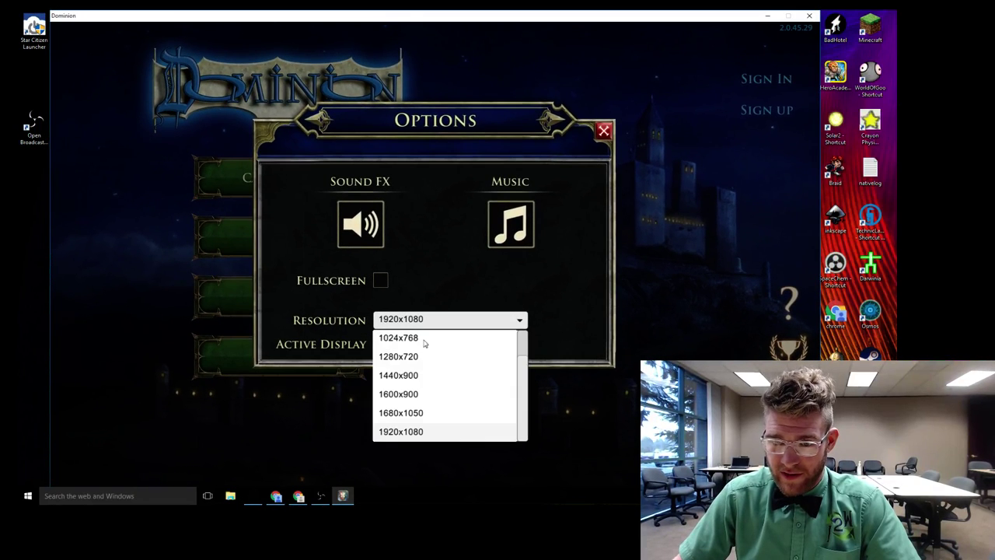
{"action": "left_click", "coordinate": [414, 415]}
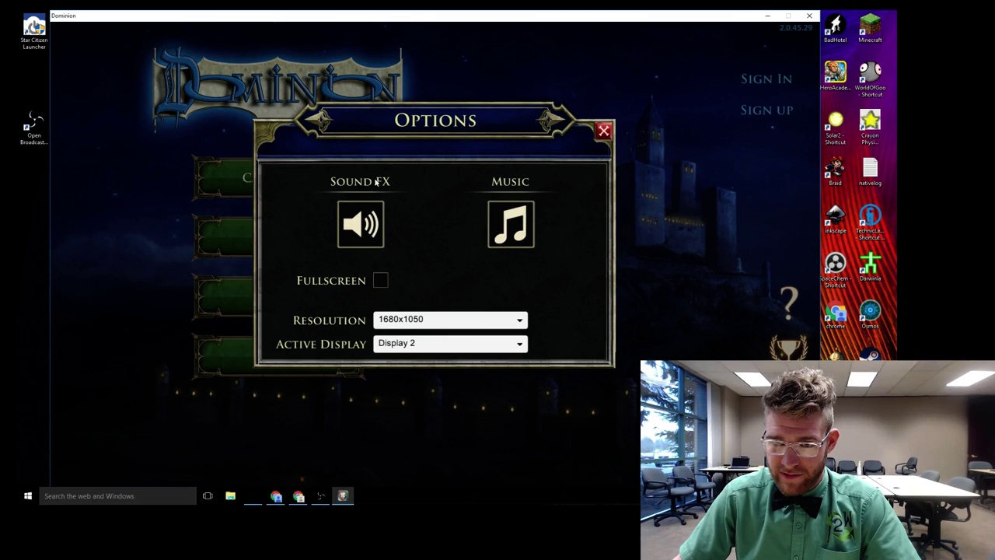
{"action": "left_click", "coordinate": [605, 130]}
{"action": "left_click_drag", "start_coordinate": [589, 20], "coordinate": [524, 21]}
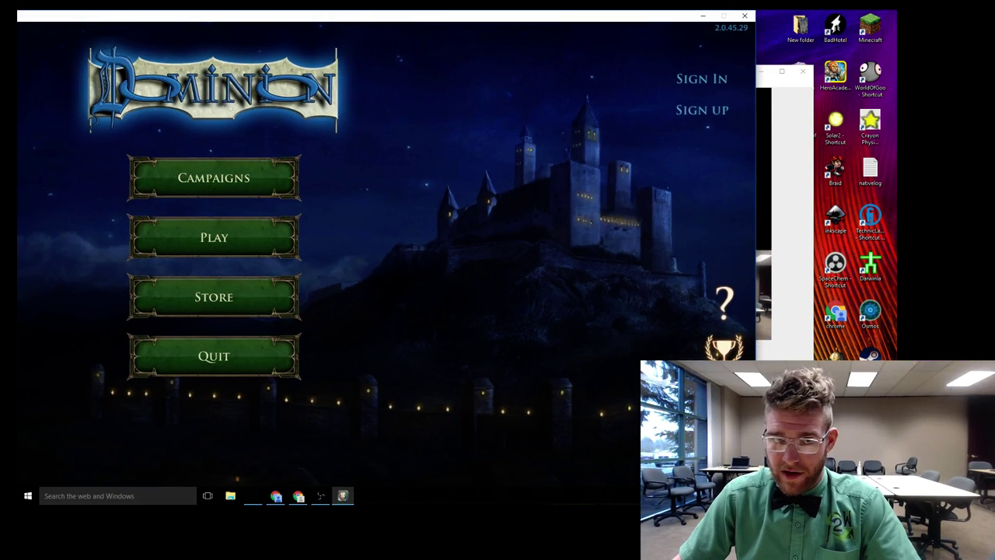
{"action": "left_click", "coordinate": [805, 282]}
Add a Game Capture source to the scene, accepting the name Game Capture.
{"action": "left_click_drag", "start_coordinate": [334, 68], "coordinate": [399, 121]}
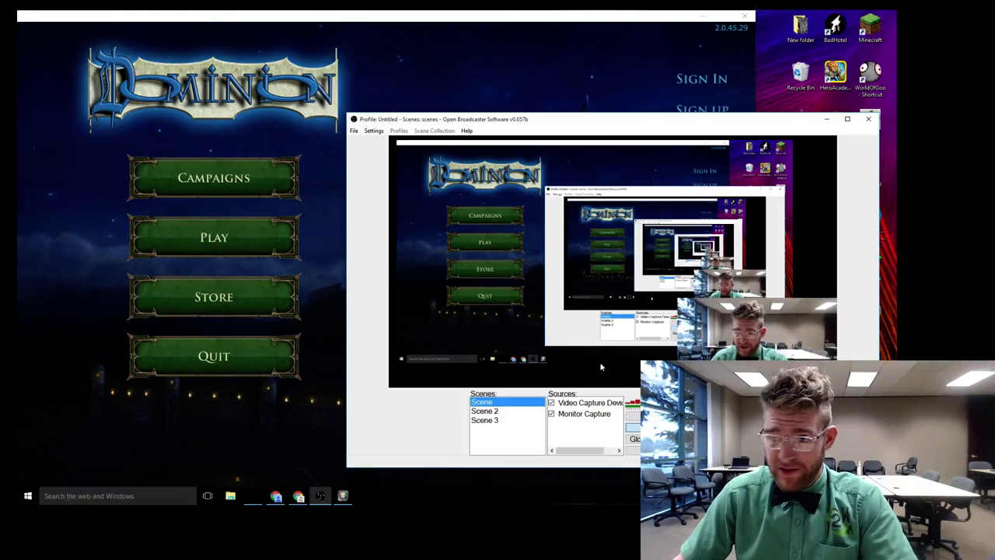
{"action": "right_click", "coordinate": [580, 429]}
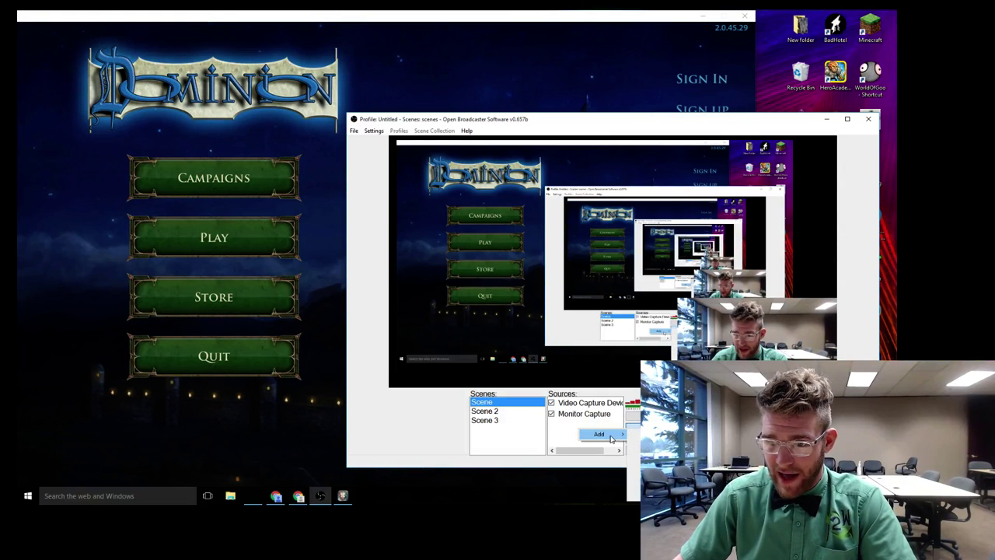
{"action": "left_click_drag", "start_coordinate": [653, 266], "coordinate": [373, 186]}
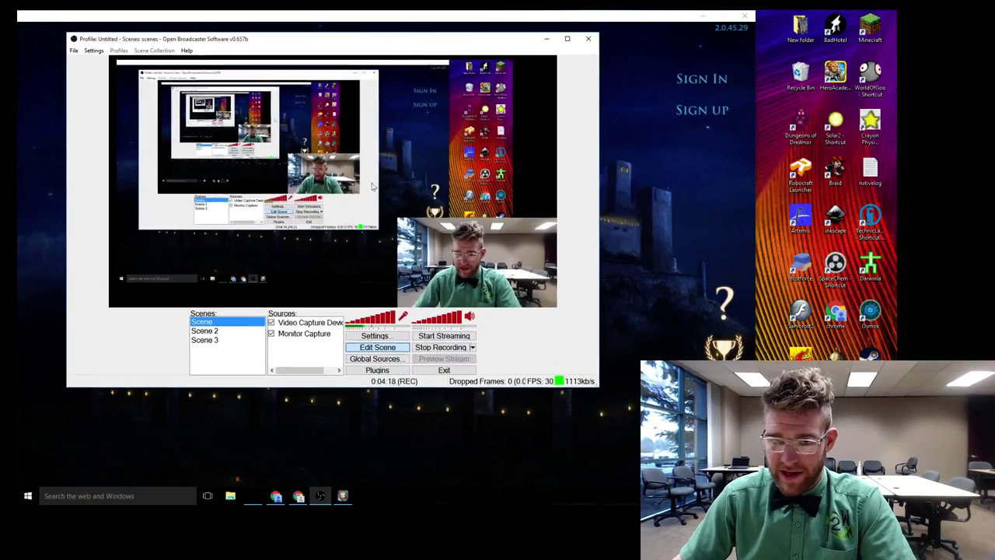
{"action": "right_click", "coordinate": [301, 343]}
{"action": "mouse_move", "coordinate": [319, 348]}
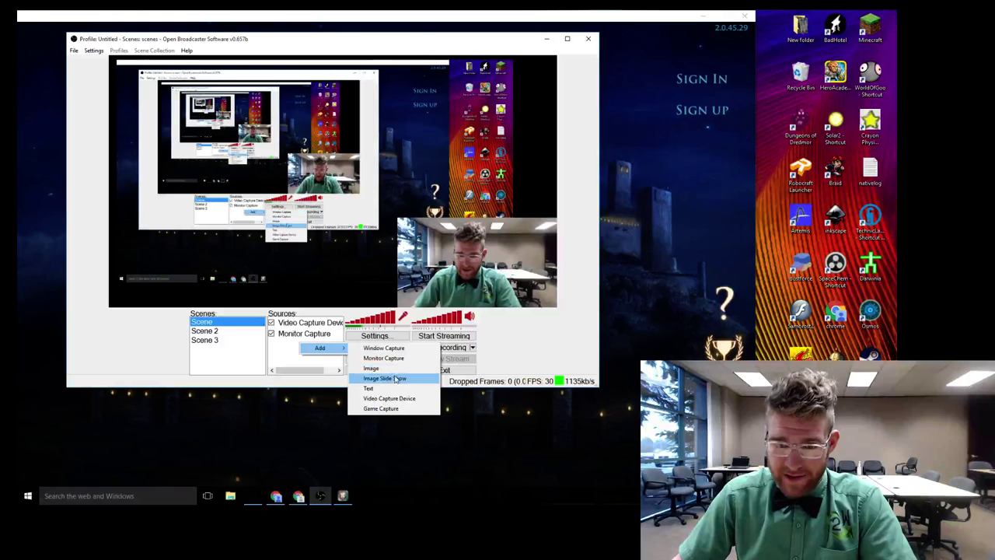
{"action": "left_click", "coordinate": [385, 409]}
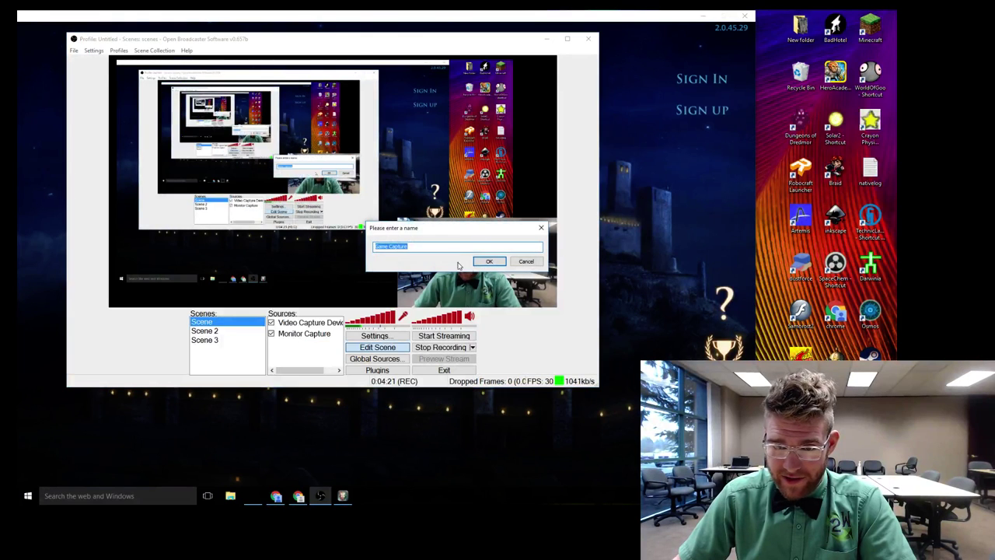
{"action": "left_click", "coordinate": [501, 261]}
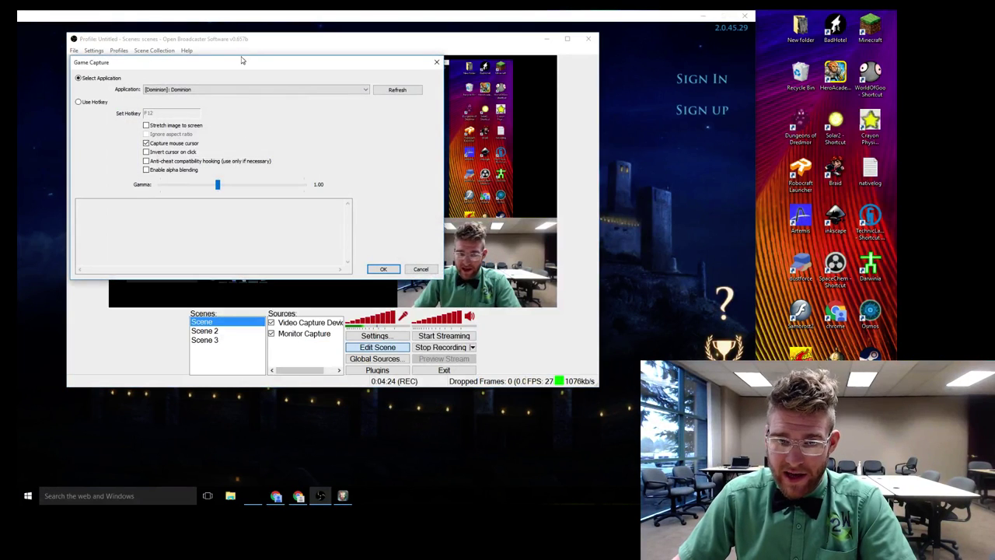
Set the Game Capture application to [Dominion]: Dominion and confirm the settings.
{"action": "left_click_drag", "start_coordinate": [241, 60], "coordinate": [234, 237]}
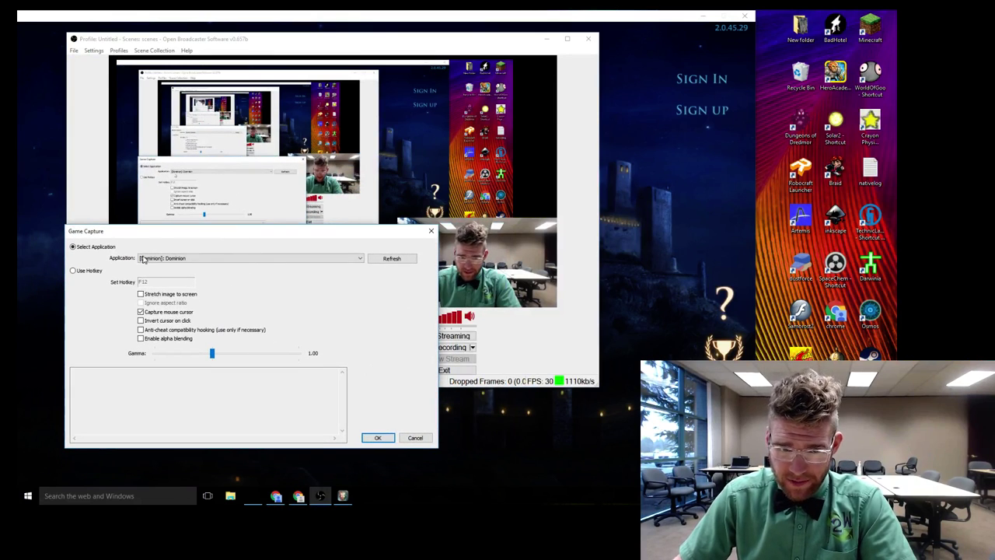
{"action": "left_click", "coordinate": [167, 262]}
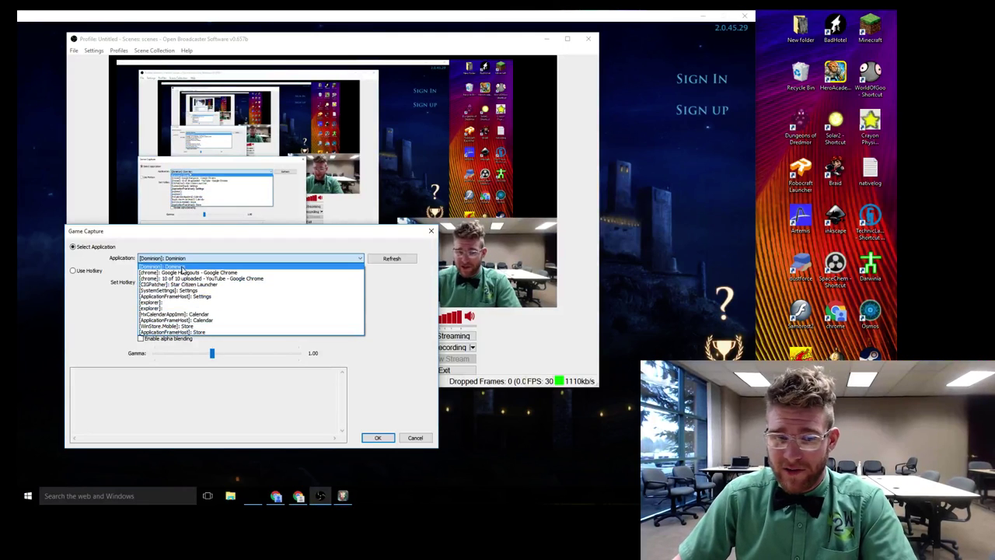
{"action": "left_click", "coordinate": [233, 267]}
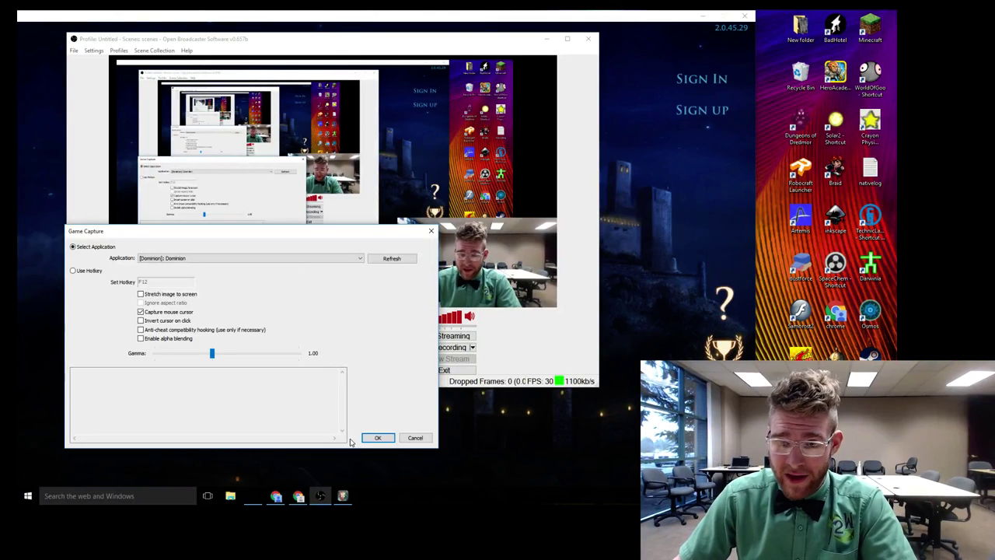
{"action": "left_click", "coordinate": [376, 438]}
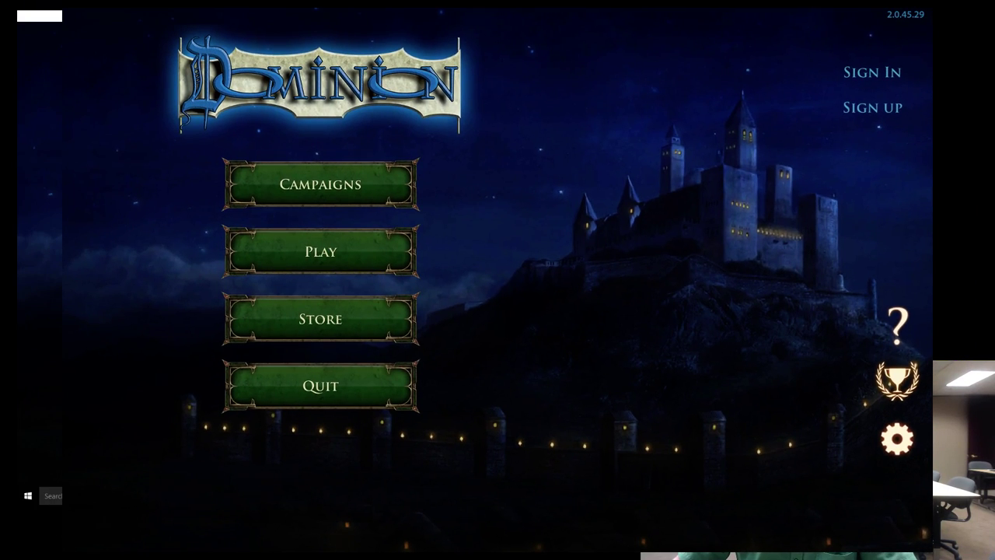
Alt+Tab out of the full-screen Dominion game to the desktop.
{"action": "key", "text": "alt+Tab"}
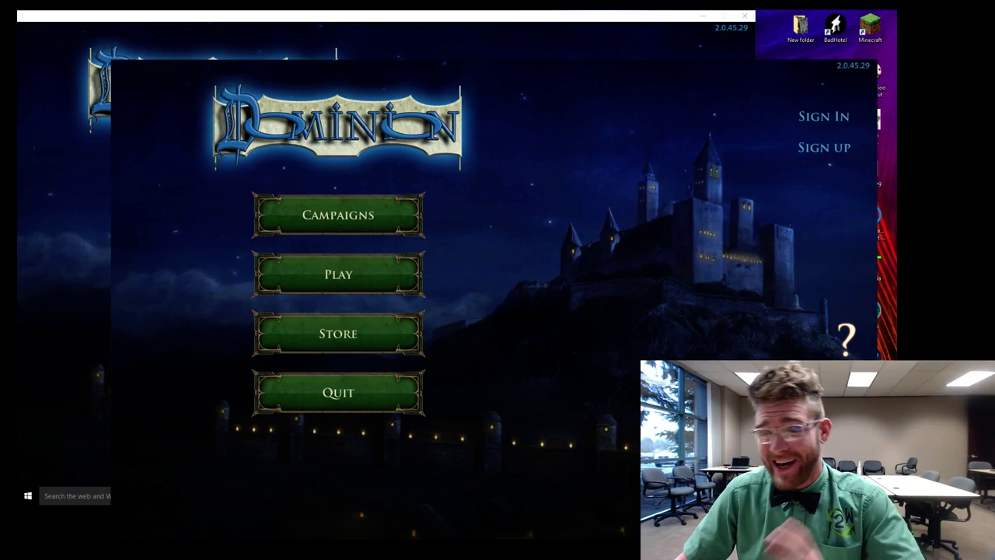
Minimise the Dominion game window and switch back to OBS with Alt+Tab.
{"action": "left_click", "coordinate": [703, 15]}
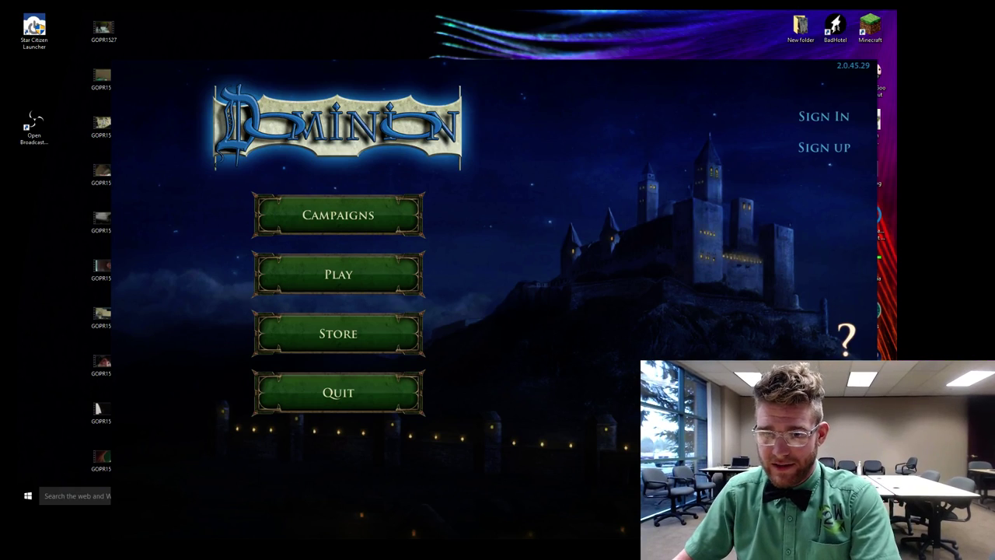
{"action": "key", "text": "alt+Tab"}
Cycle the live output from Scene 2 back to Scene, then settle on webcam Scene 3.
{"action": "left_click_drag", "start_coordinate": [528, 93], "coordinate": [425, 49]}
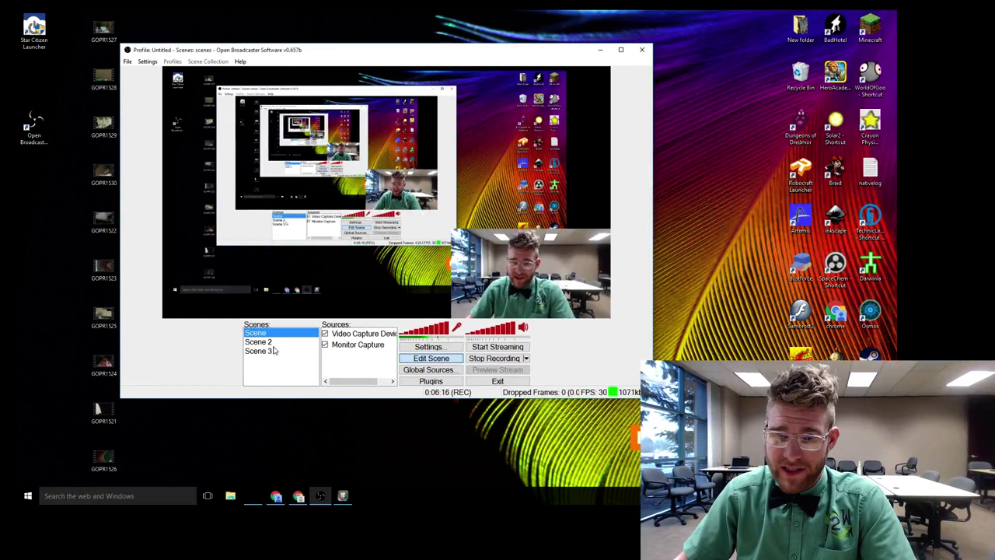
{"action": "left_click", "coordinate": [357, 344]}
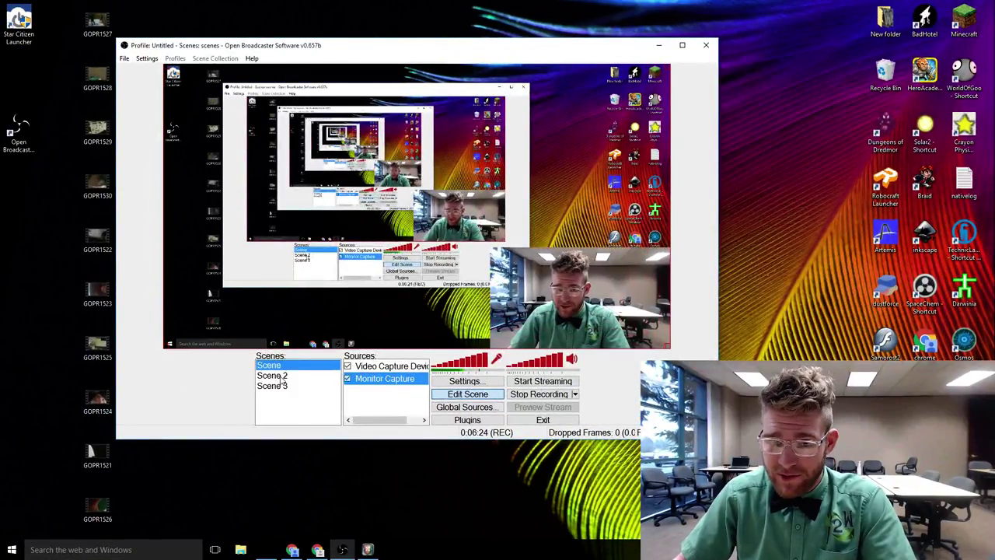
{"action": "left_click", "coordinate": [284, 377]}
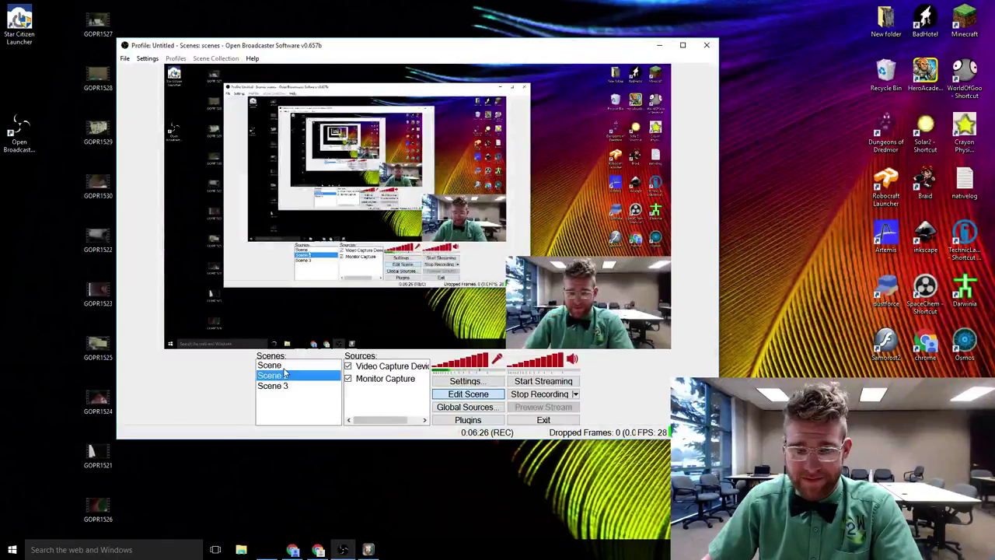
{"action": "key", "text": "Up"}
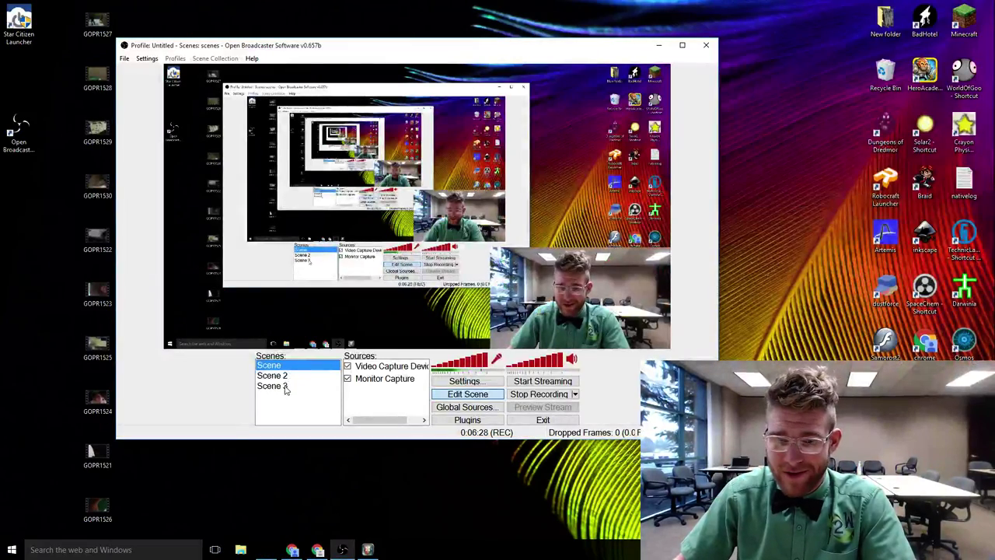
{"action": "left_click", "coordinate": [274, 386]}
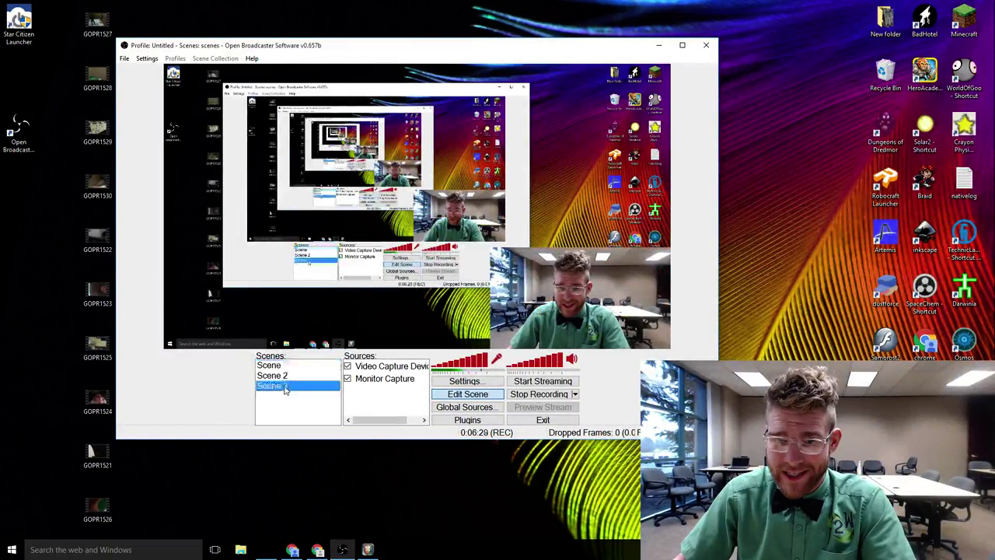